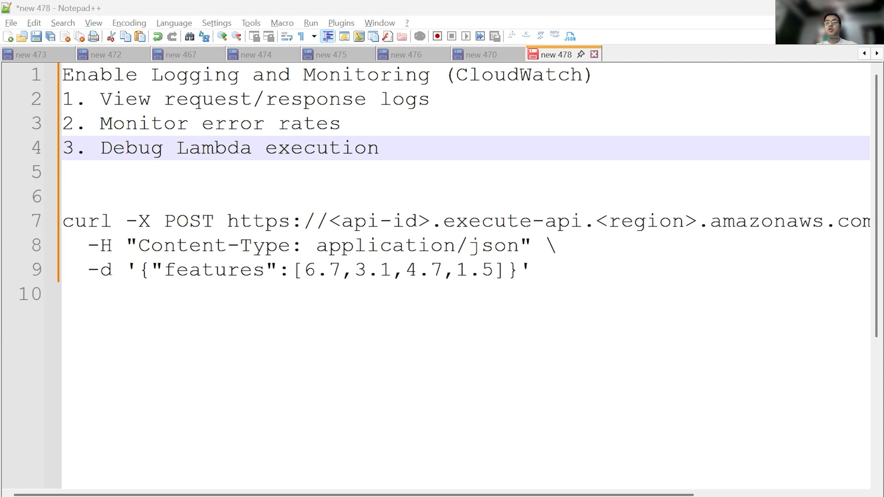
# Switch to the AWS console in the browser, find the newest API in API Gateway by creation date, and open iris-ml-api
pyautogui.hotkey('alt', 'Tab')
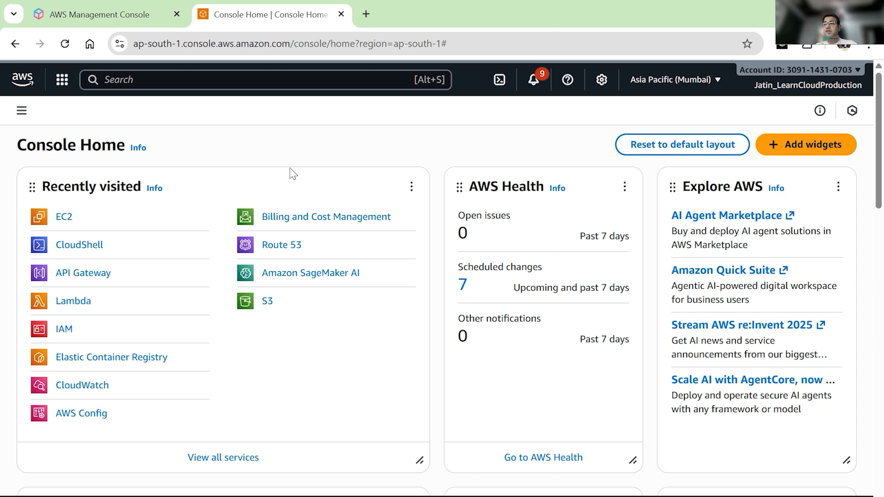
pyautogui.click(84, 272)
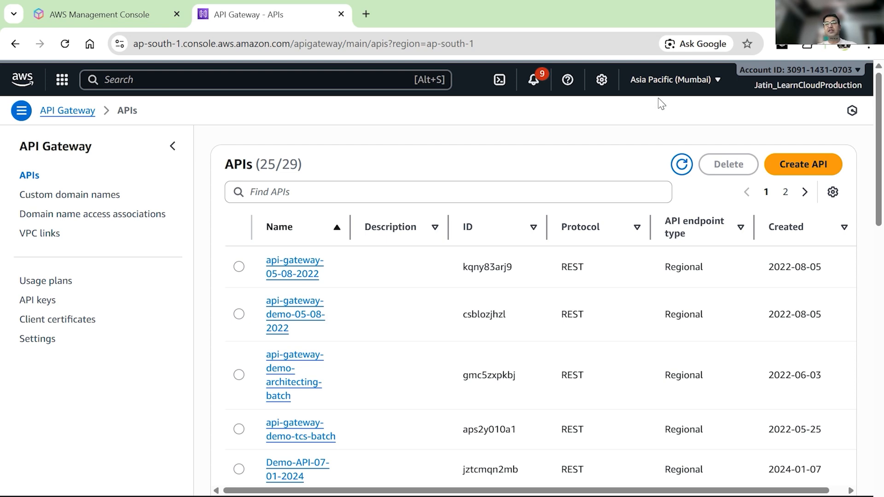
pyautogui.click(785, 230)
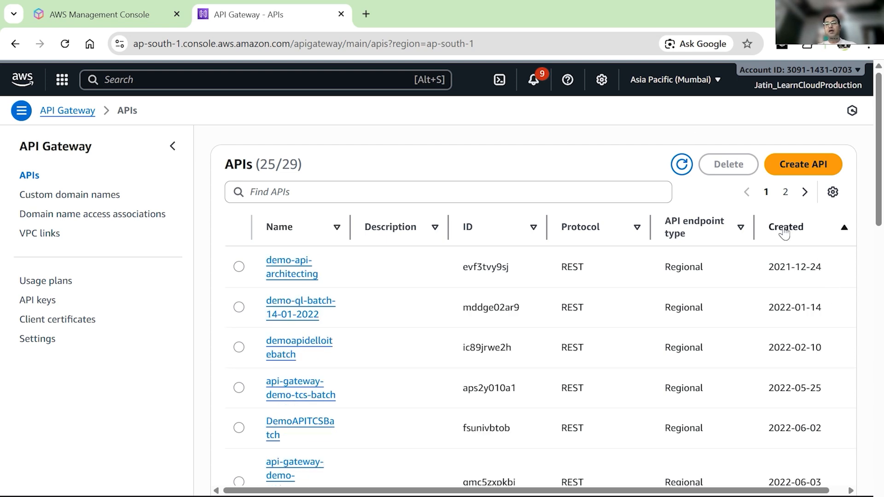
pyautogui.click(781, 232)
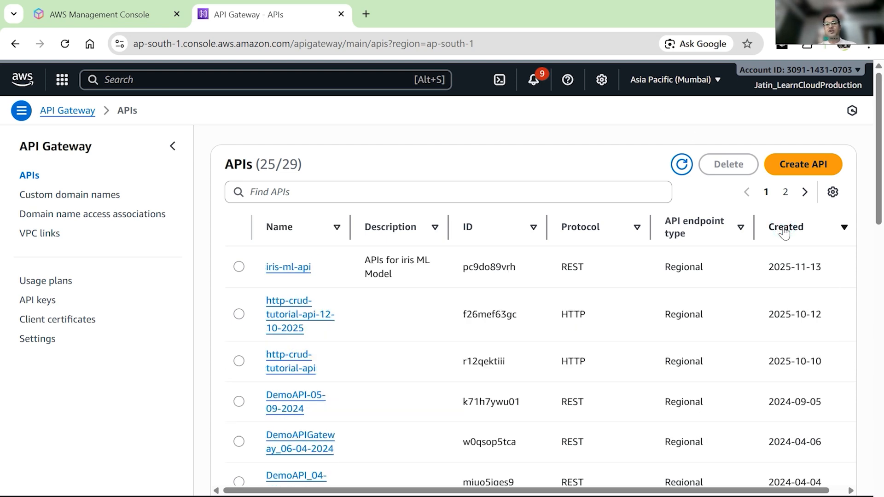
pyautogui.click(289, 269)
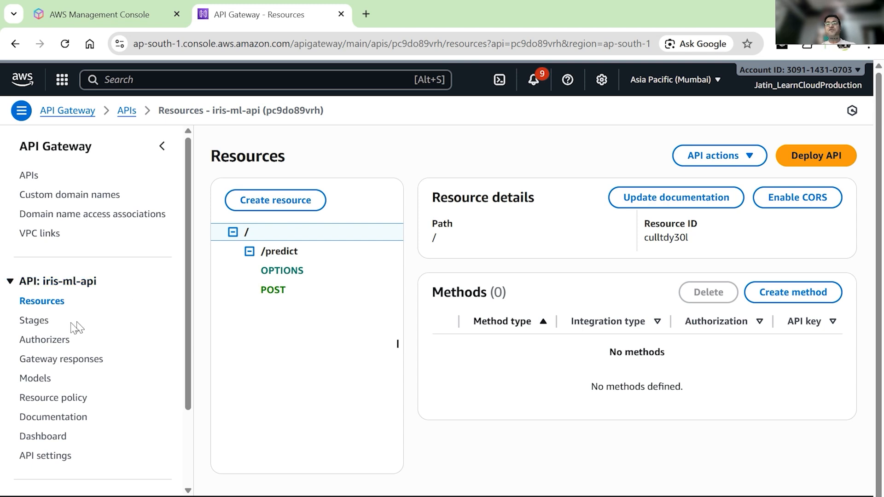
# Open the API's stages and go through the prod stage's details to its Logs and tracing section
pyautogui.click(40, 325)
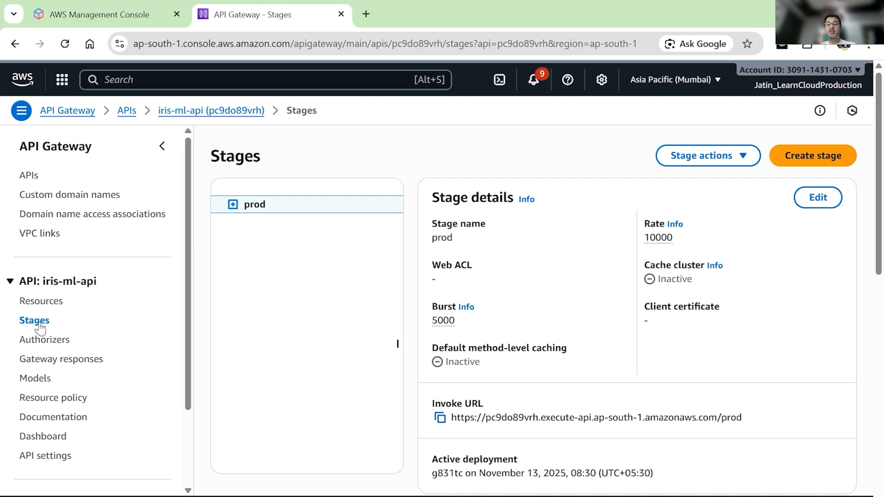
pyautogui.scroll(-1, 345, 297)
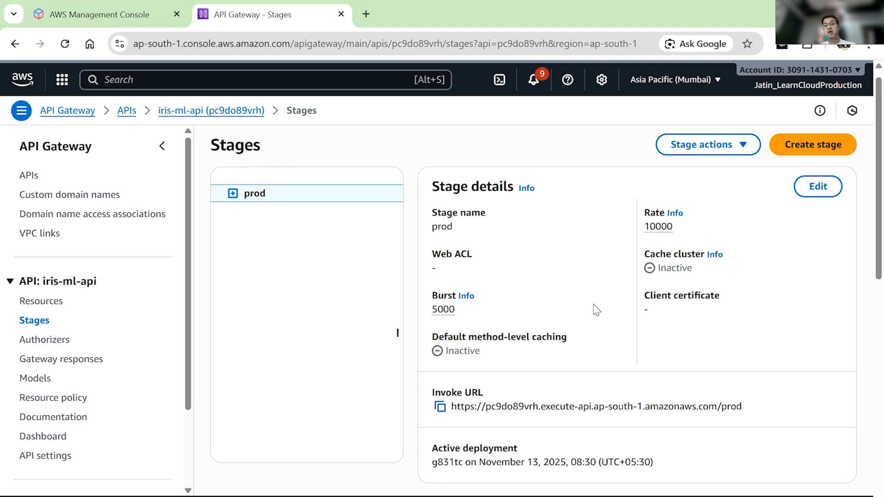
pyautogui.scroll(-5, 594, 309)
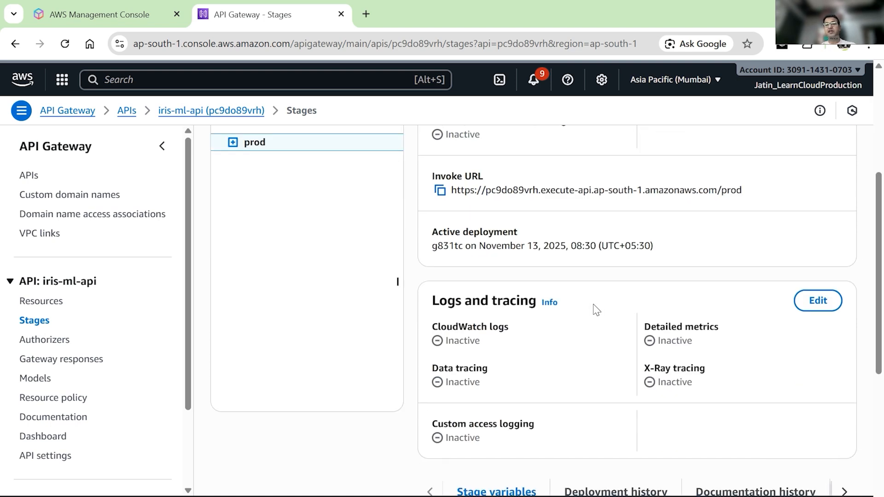
pyautogui.scroll(6, 594, 309)
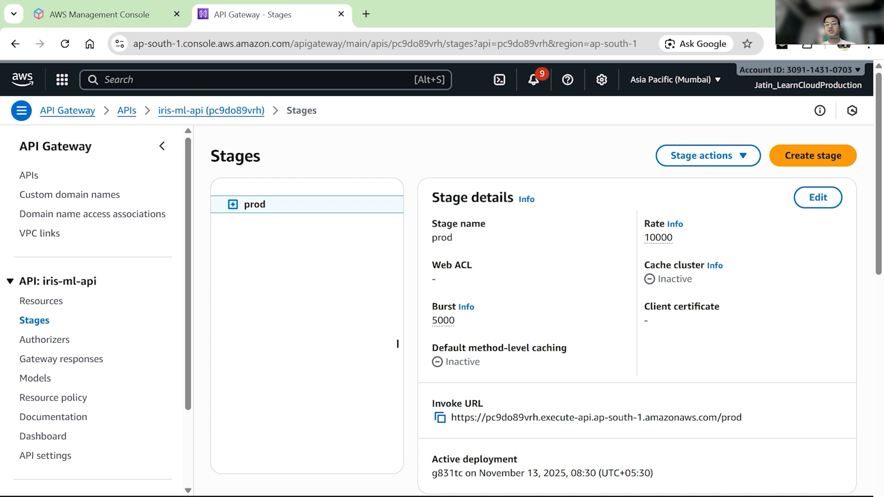
pyautogui.scroll(-5, 568, 320)
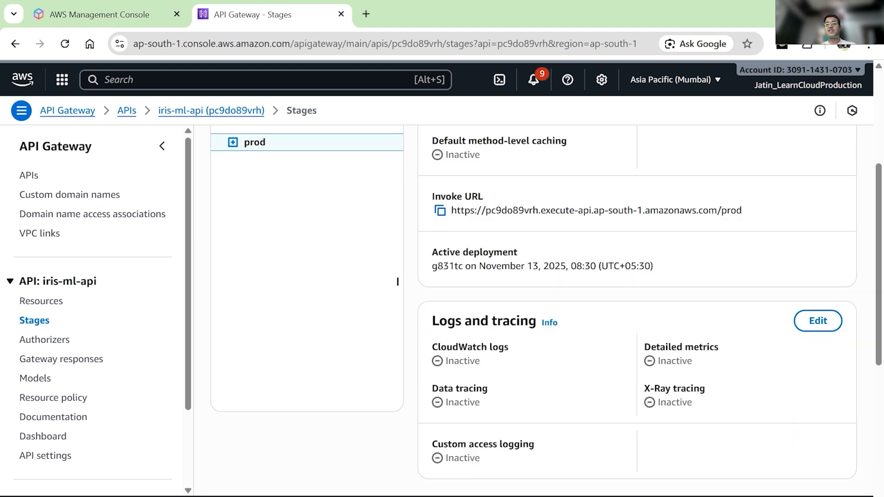
pyautogui.scroll(-2, 551, 382)
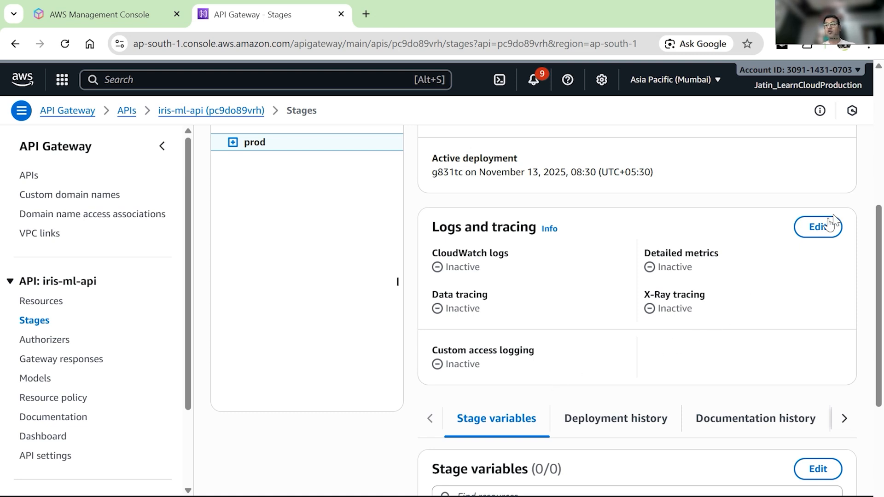
# Try to save the prod stage's logging settings with CloudWatch logs set to Errors and info logs and Detailed metrics enabled
pyautogui.click(819, 228)
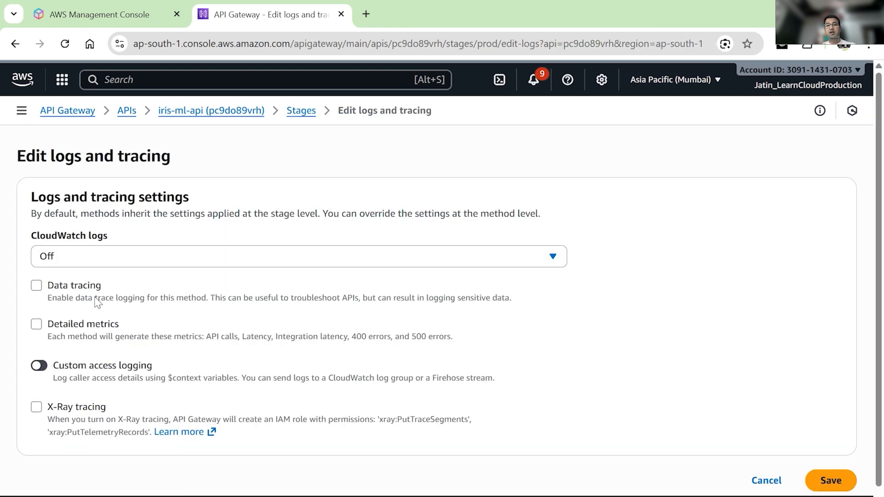
pyautogui.click(98, 257)
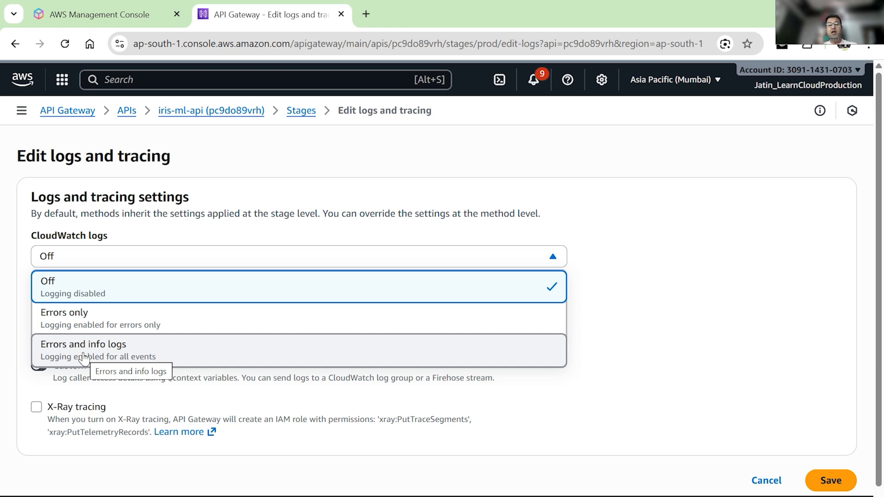
pyautogui.click(83, 355)
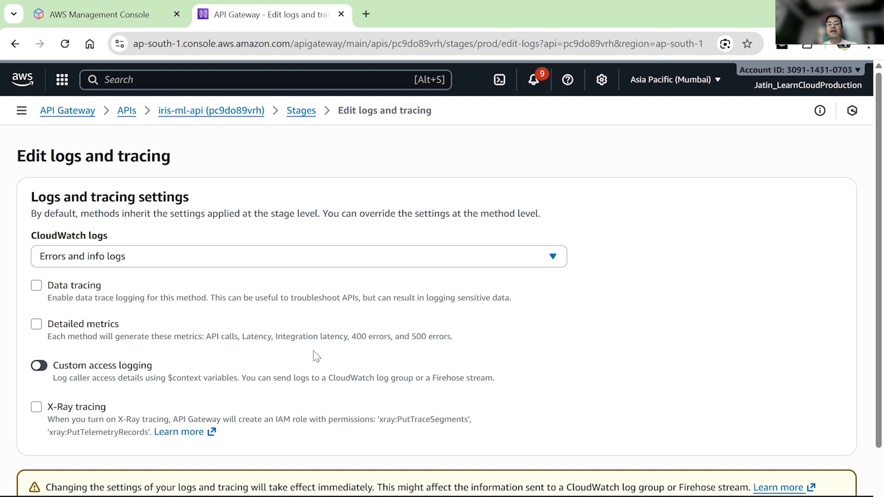
pyautogui.click(34, 326)
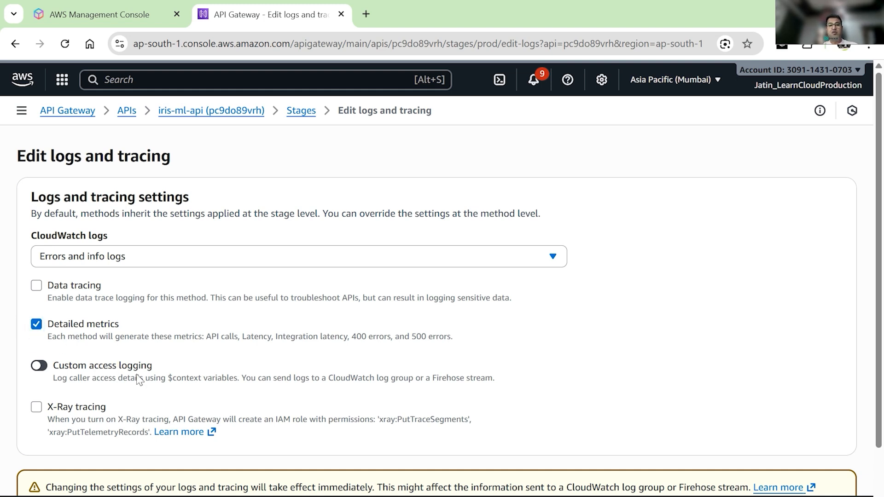
pyautogui.scroll(-2, 140, 380)
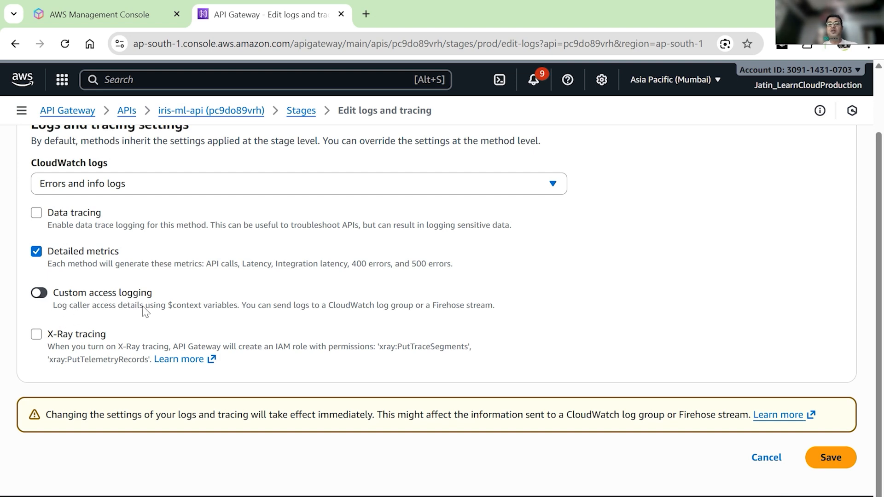
pyautogui.scroll(1, 145, 312)
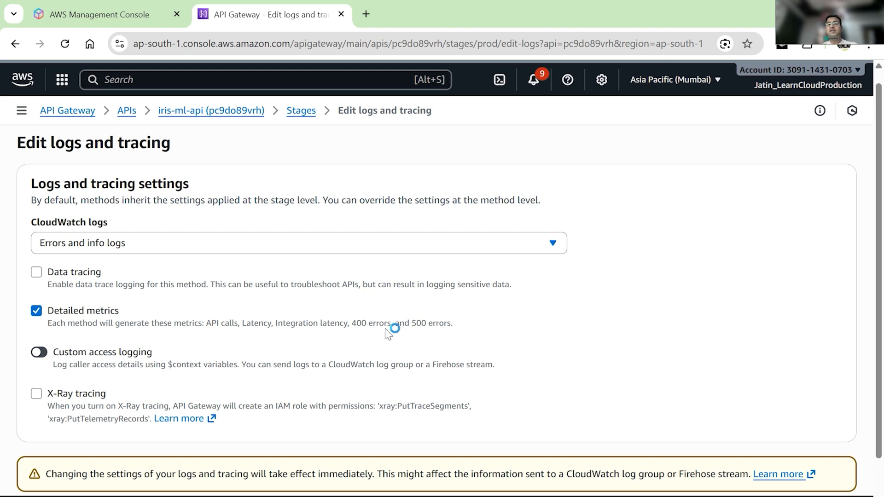
pyautogui.scroll(-1, 672, 341)
pyautogui.click(817, 453)
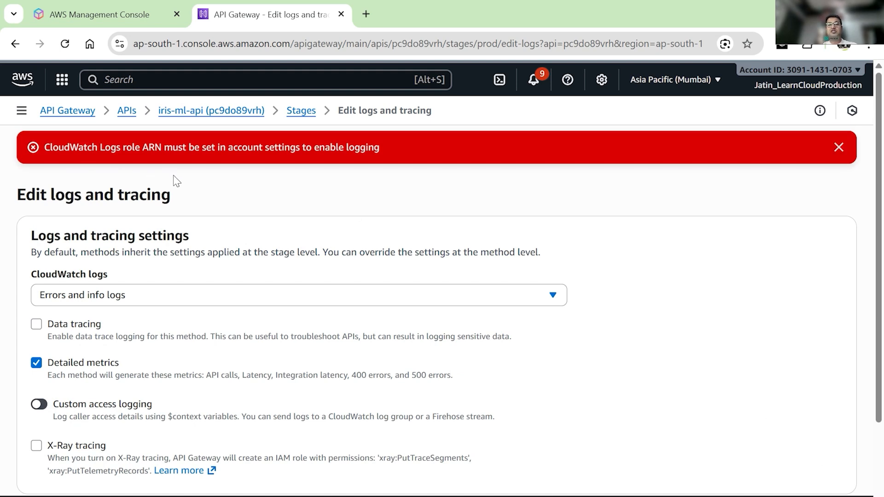
# Open the account-level API Gateway Settings page in a new browser tab and switch to it
pyautogui.scroll(-2, 359, 409)
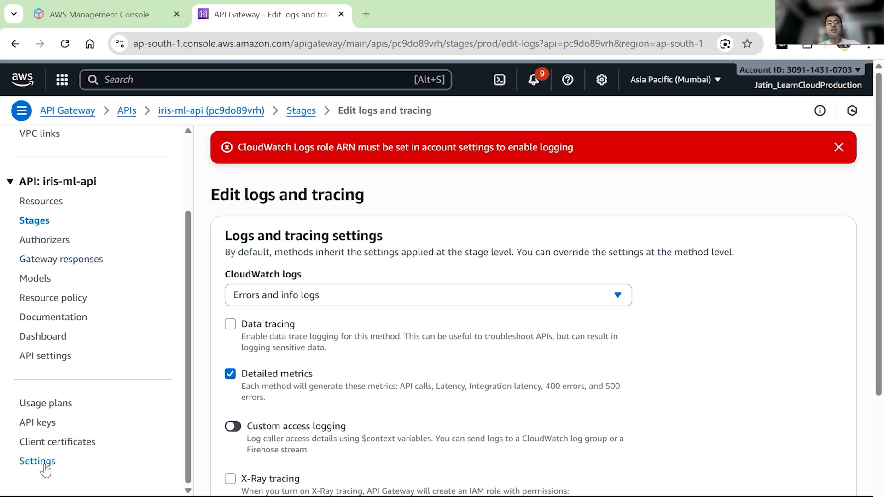
pyautogui.scroll(3, 152, 330)
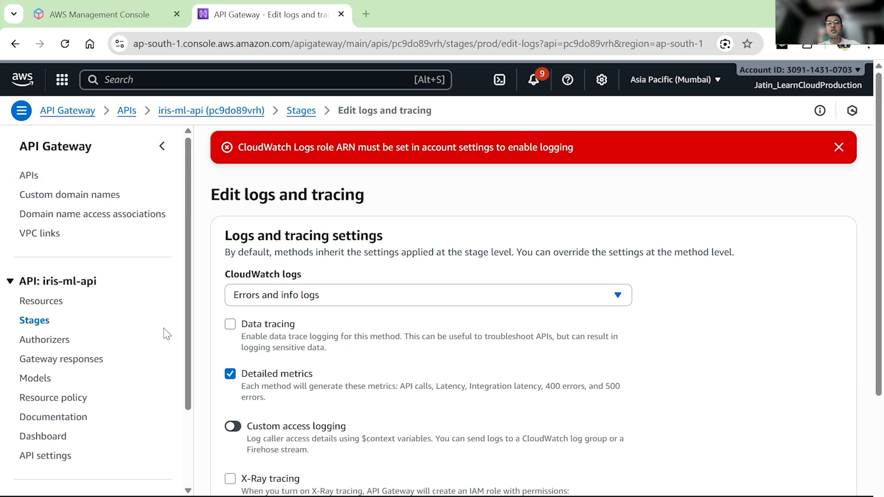
pyautogui.click(162, 147)
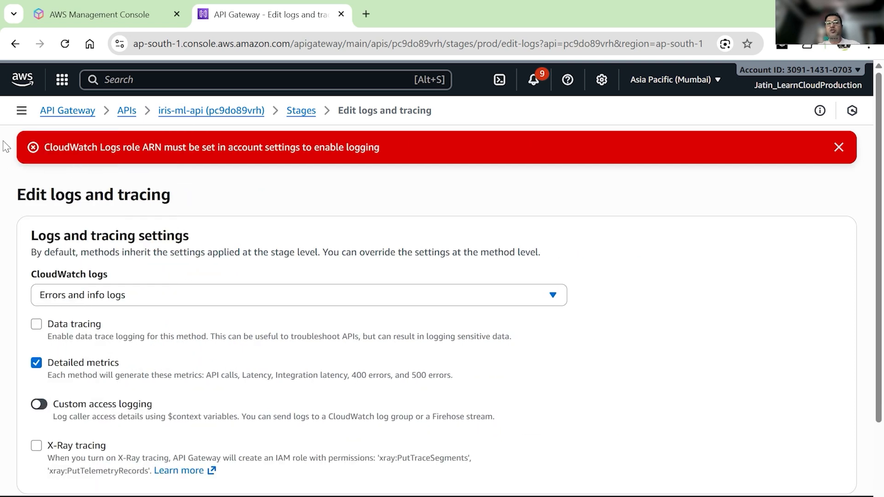
pyautogui.click(21, 110)
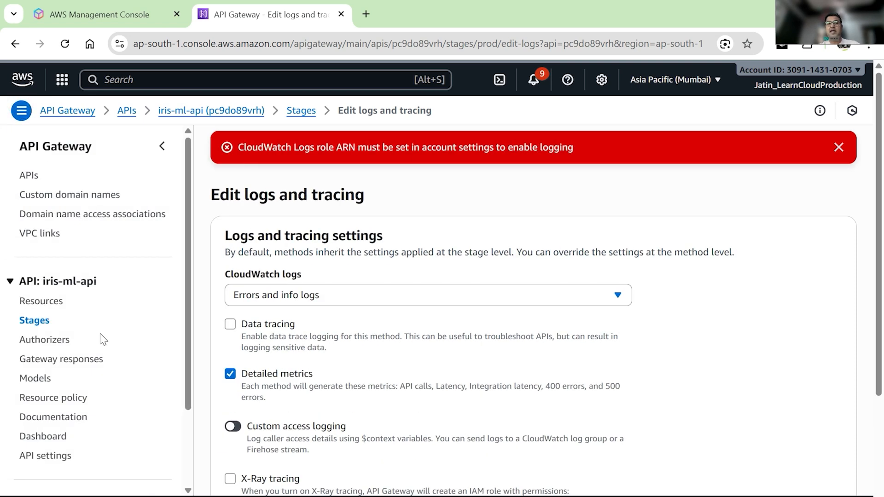
pyautogui.scroll(-2, 102, 340)
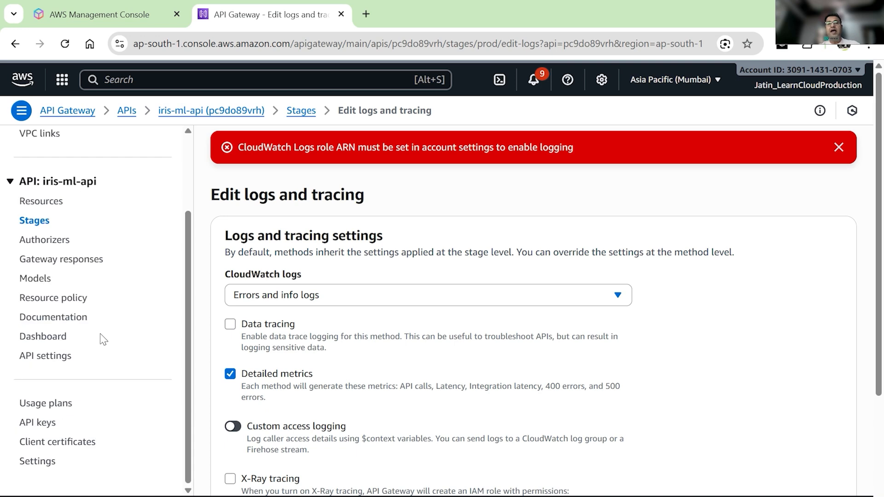
pyautogui.rightClick(37, 462)
pyautogui.click(64, 306)
pyautogui.click(378, 5)
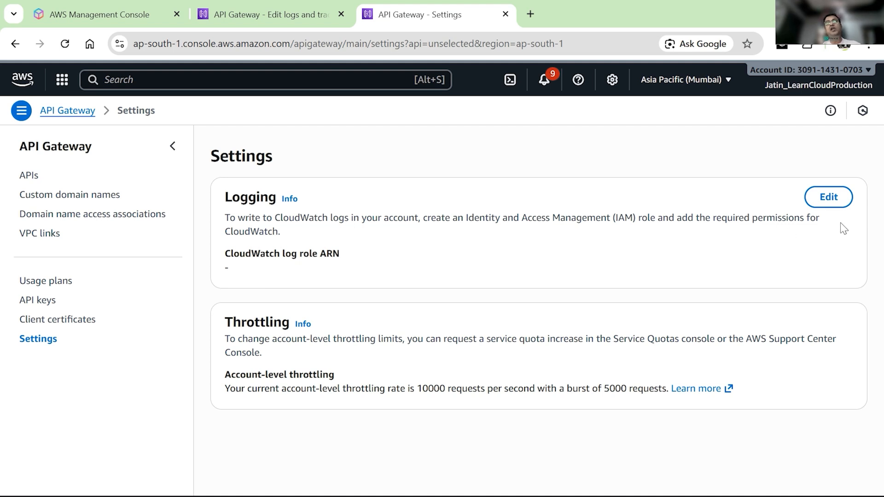
# Open the account's logging settings for editing at the CloudWatch log role ARN
pyautogui.click(832, 202)
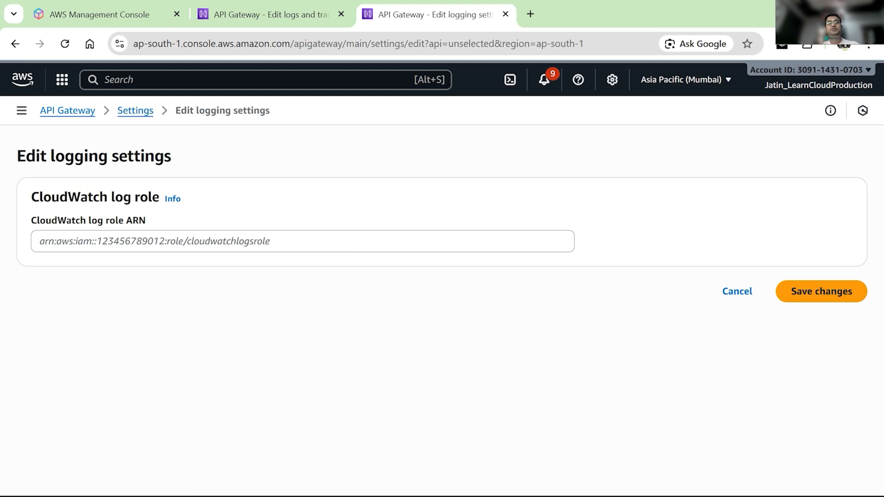
pyautogui.click(189, 242)
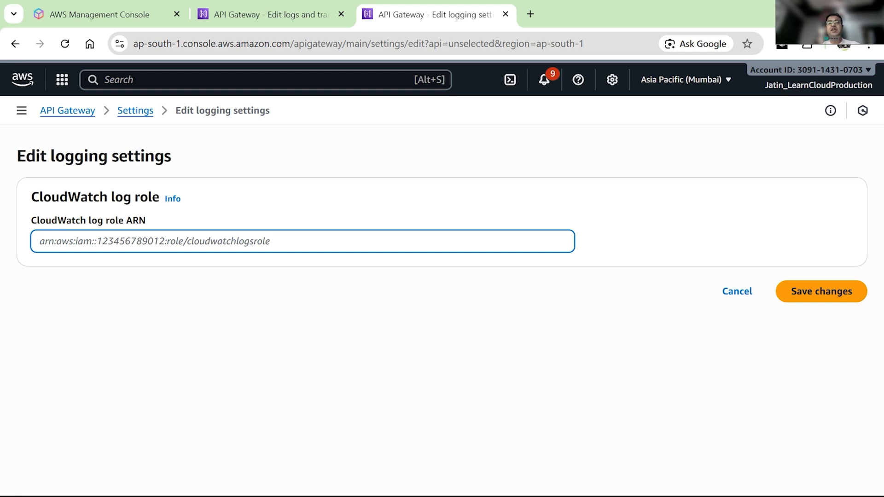
pyautogui.hotkey('alt', 'Tab')
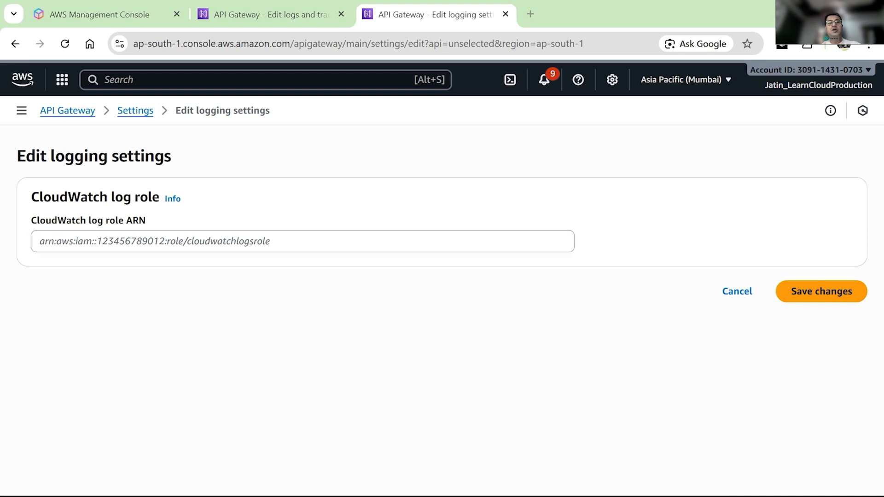
# Search the AWS services for iam and open the IAM console in a new browser tab
pyautogui.click(253, 79)
pyautogui.write('iam')
pyautogui.rightClick(305, 153)
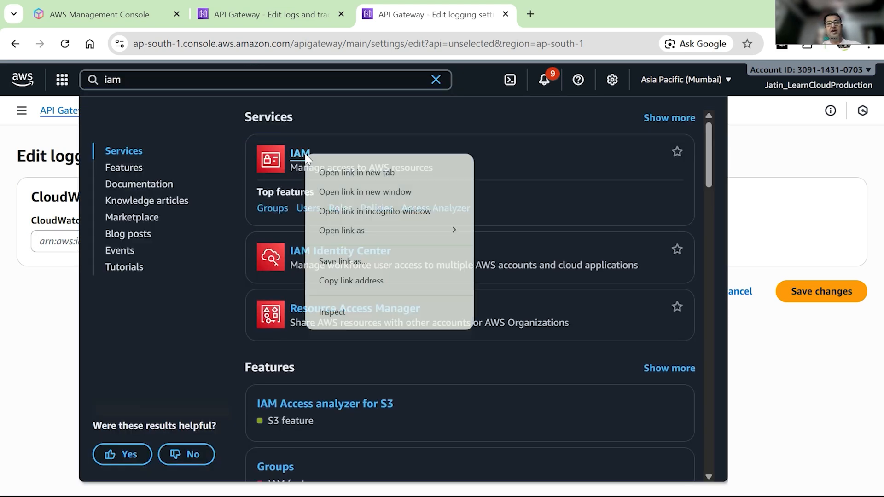
pyautogui.click(334, 174)
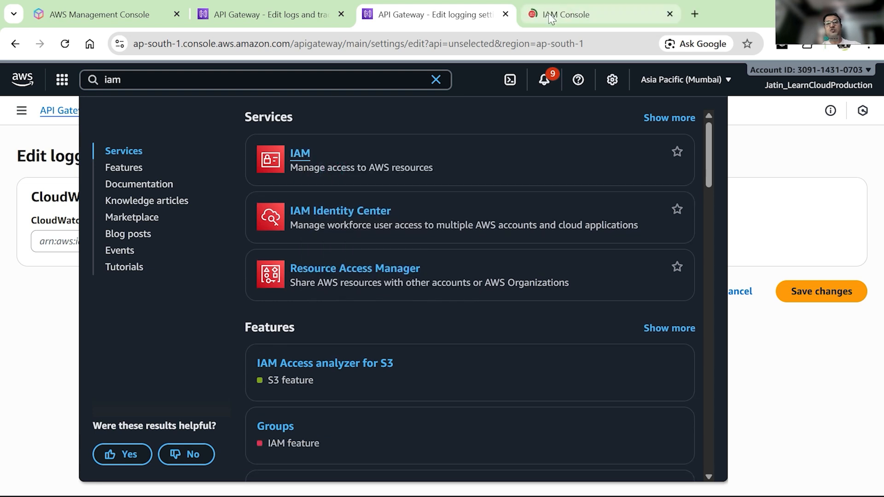
pyautogui.click(549, 14)
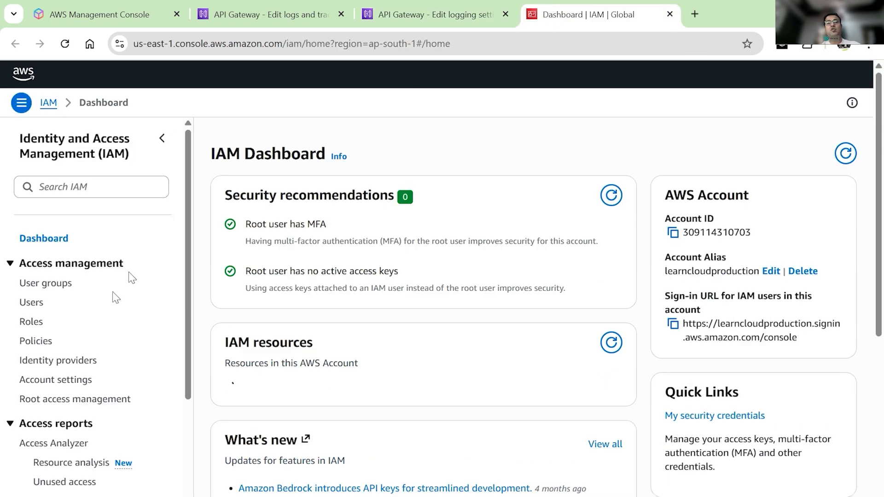
# Open the IAM roles list and start creating a new role
pyautogui.click(35, 329)
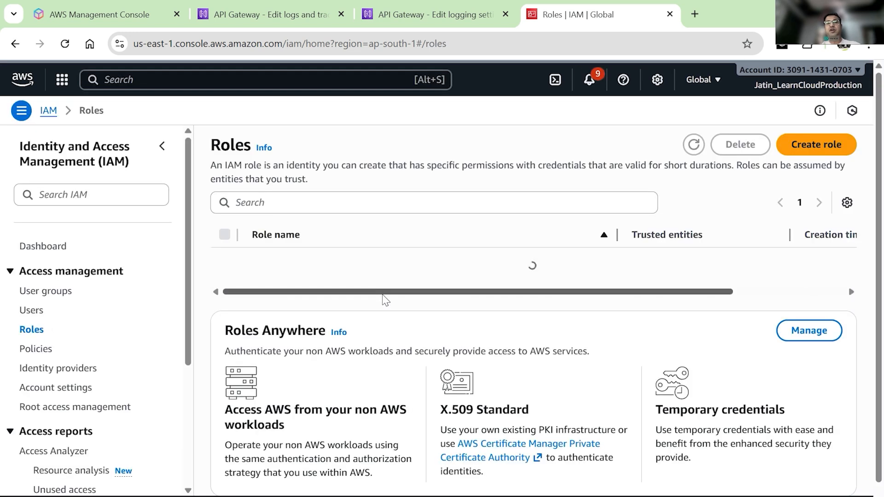
pyautogui.click(804, 153)
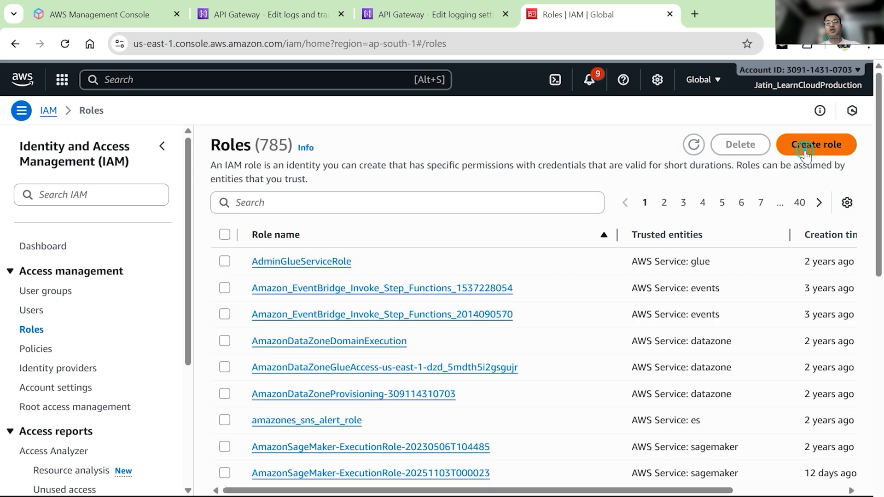
pyautogui.scroll(-3, 304, 359)
pyautogui.scroll(2, 304, 359)
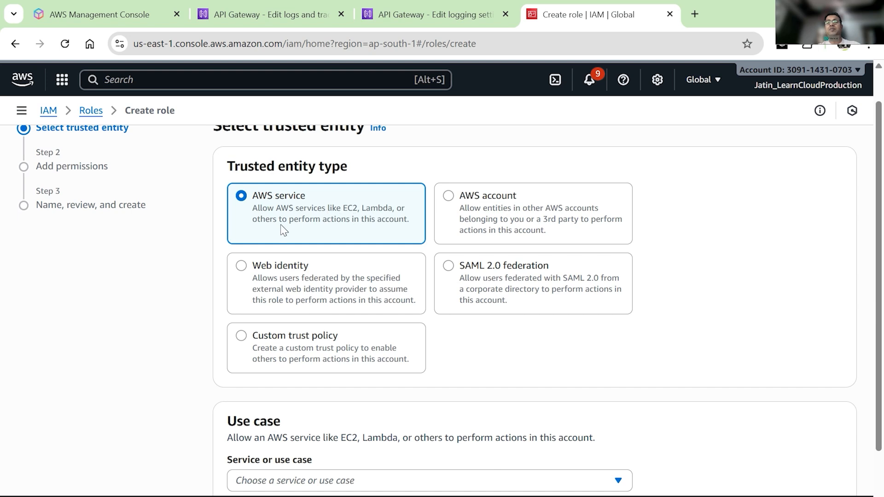
# Choose API Gateway as the AWS service use case for the role and accept the AmazonAPIGatewayPushToCloudWatchLogs permissions policy
pyautogui.scroll(-2, 351, 267)
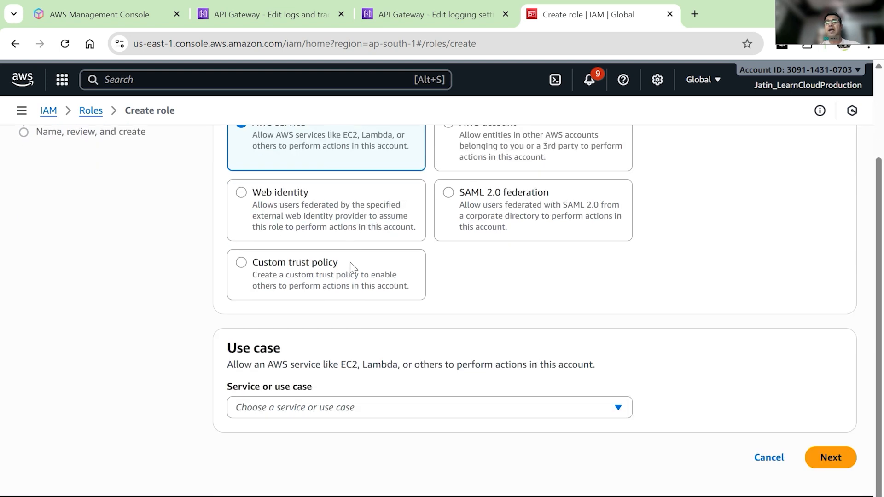
pyautogui.click(303, 411)
pyautogui.write('a')
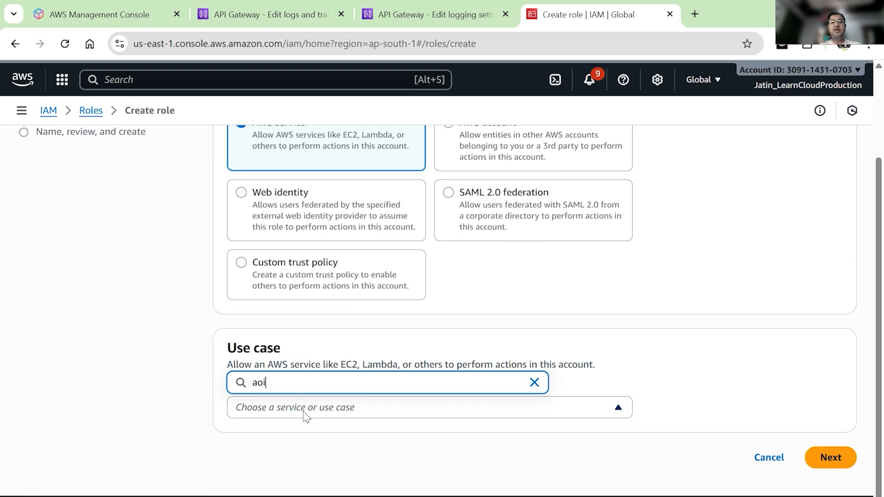
pyautogui.write('pi')
pyautogui.click(302, 358)
pyautogui.scroll(-2, 626, 431)
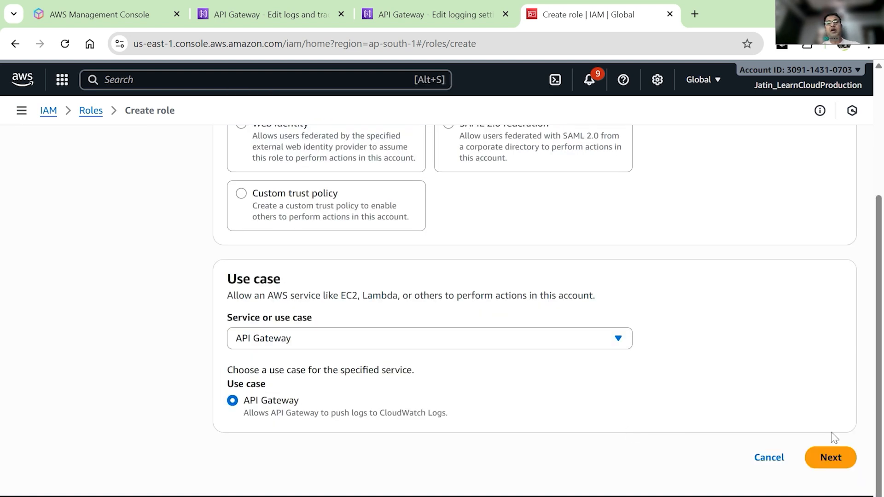
pyautogui.click(823, 459)
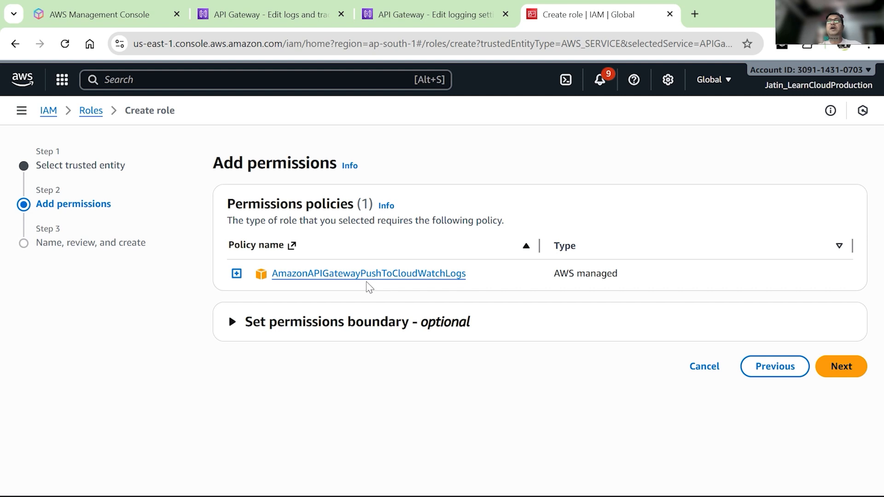
pyautogui.click(837, 363)
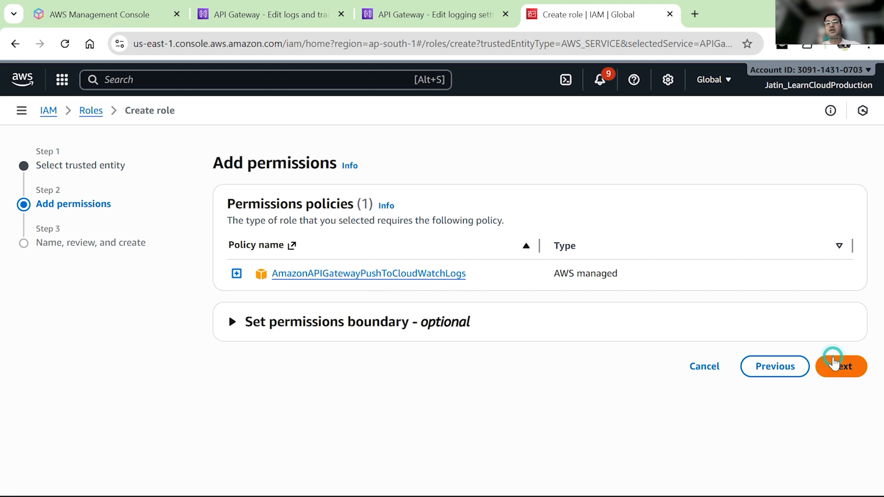
# Name the role api-gateway-push-cloudwatch-logs and create it
pyautogui.scroll(-1, 607, 339)
pyautogui.click(339, 253)
pyautogui.write('api-')
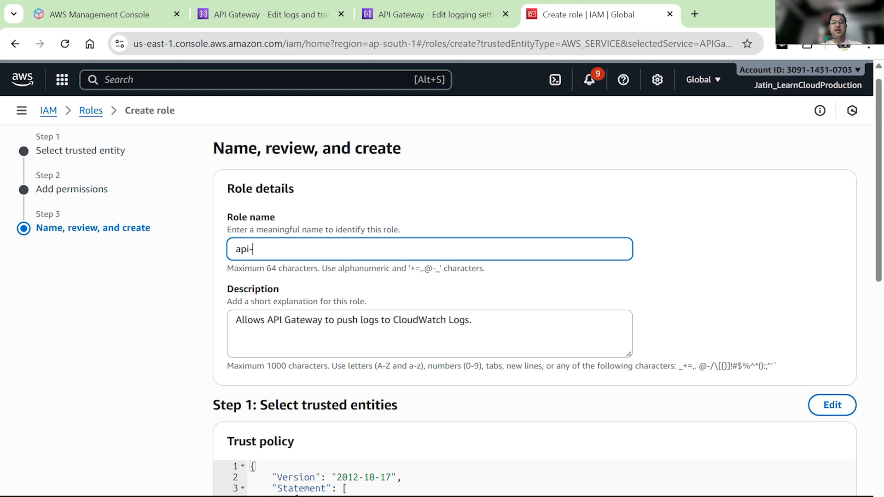
pyautogui.write('gateway=')
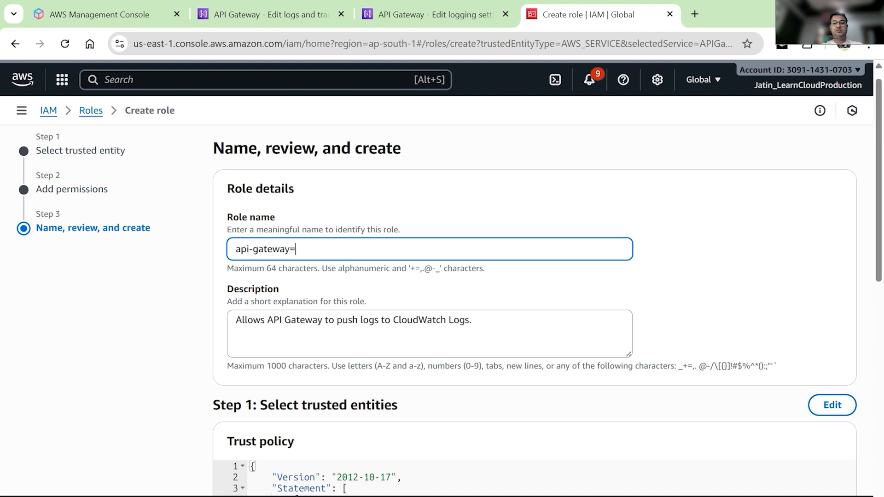
pyautogui.write('push-')
pyautogui.press('BackSpace')
pyautogui.press('BackSpace')
pyautogui.press('BackSpace')
pyautogui.press('BackSpace')
pyautogui.press('BackSpace')
pyautogui.press('BackSpace')
pyautogui.write('-push-cloudwatch-logs')
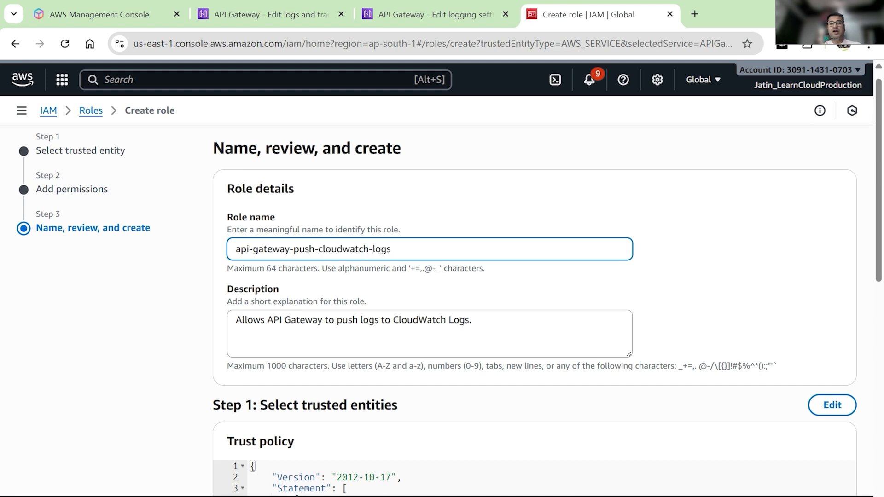
pyautogui.scroll(-10, 435, 307)
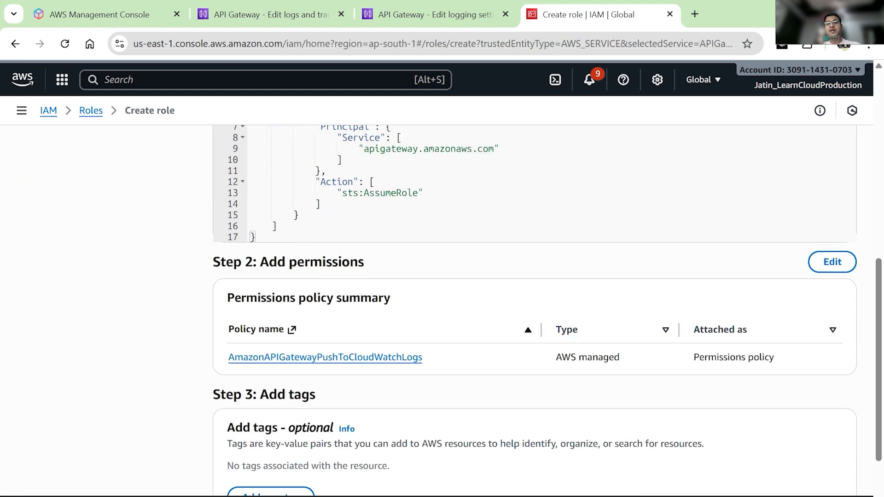
pyautogui.click(798, 456)
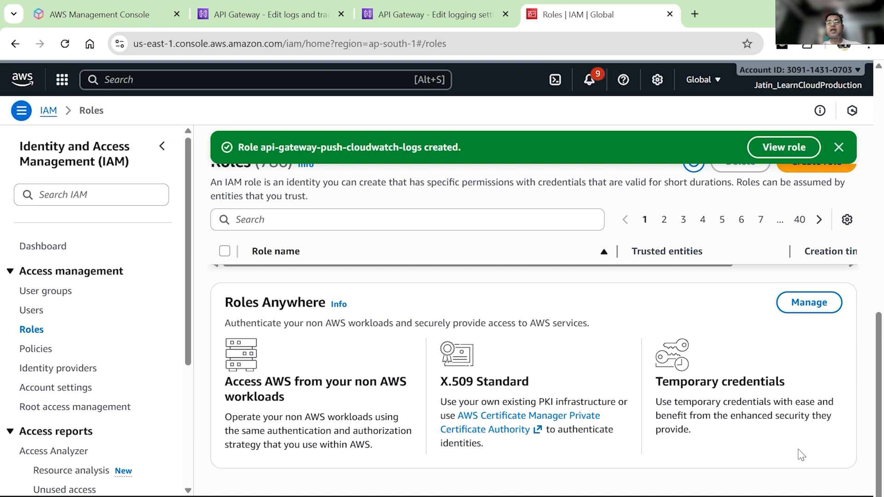
pyautogui.click(774, 163)
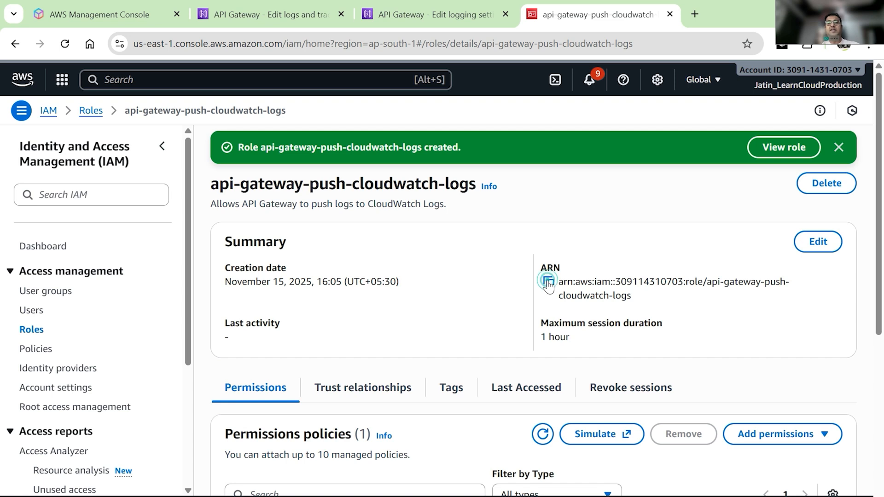
pyautogui.click(549, 282)
pyautogui.click(391, 7)
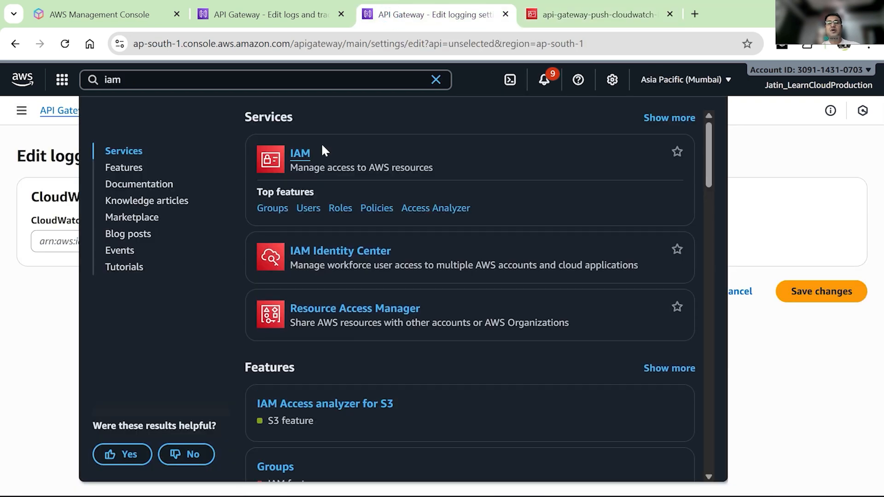
pyautogui.click(24, 368)
pyautogui.click(65, 244)
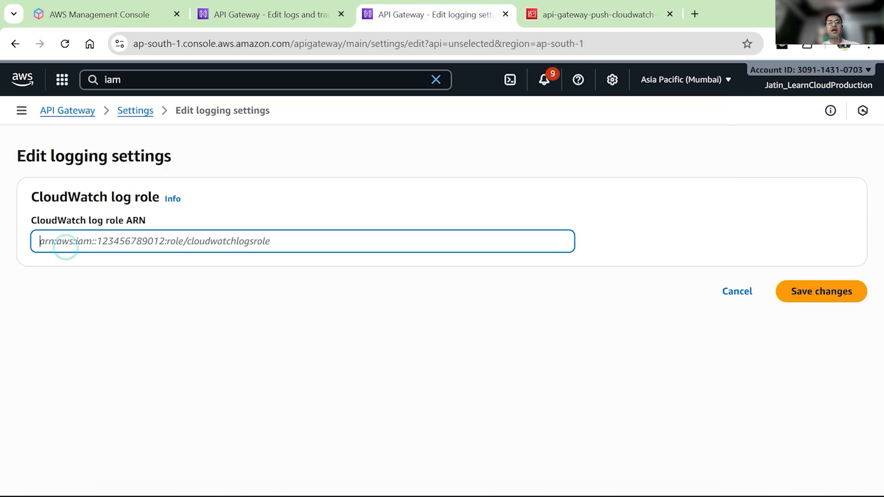
pyautogui.hotkey('ctrl', 'v')
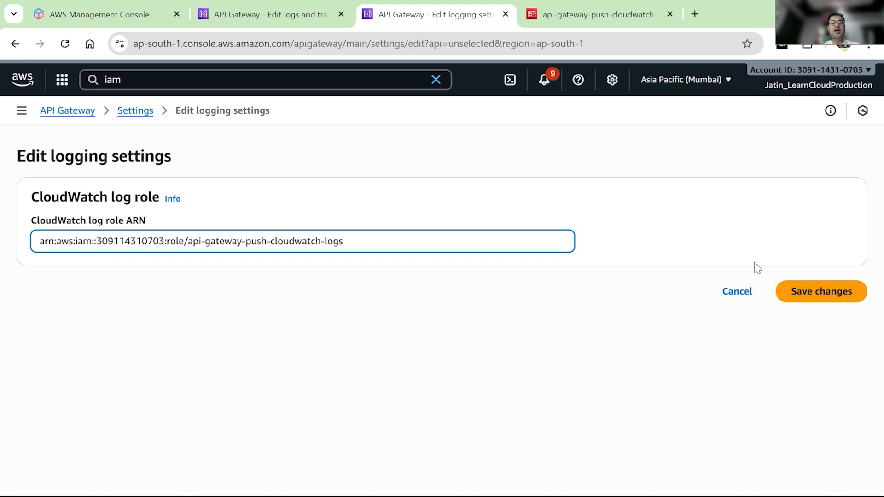
pyautogui.click(811, 293)
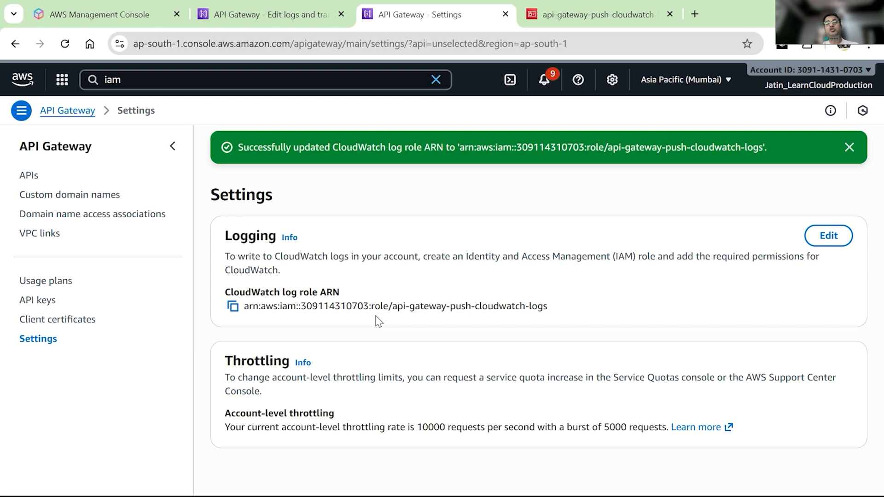
# Return to the browser tab with the prod stage's logs and tracing settings and save them
pyautogui.click(295, 16)
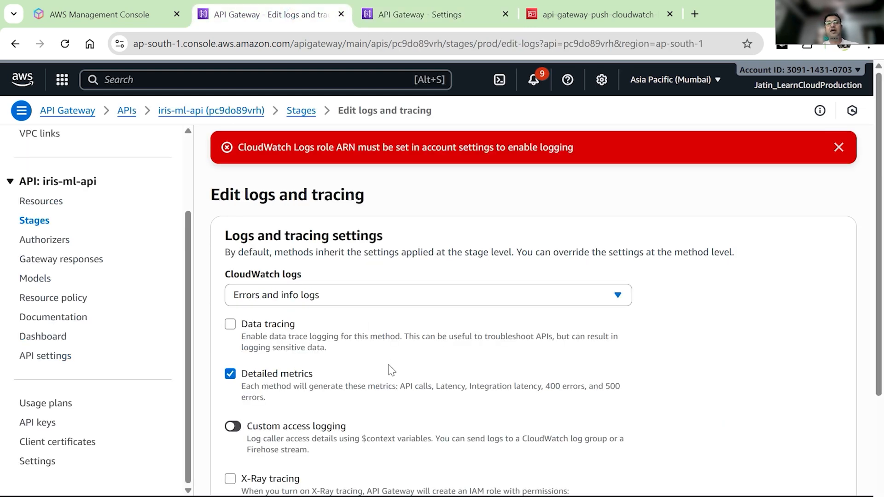
pyautogui.scroll(-3, 389, 369)
pyautogui.click(822, 456)
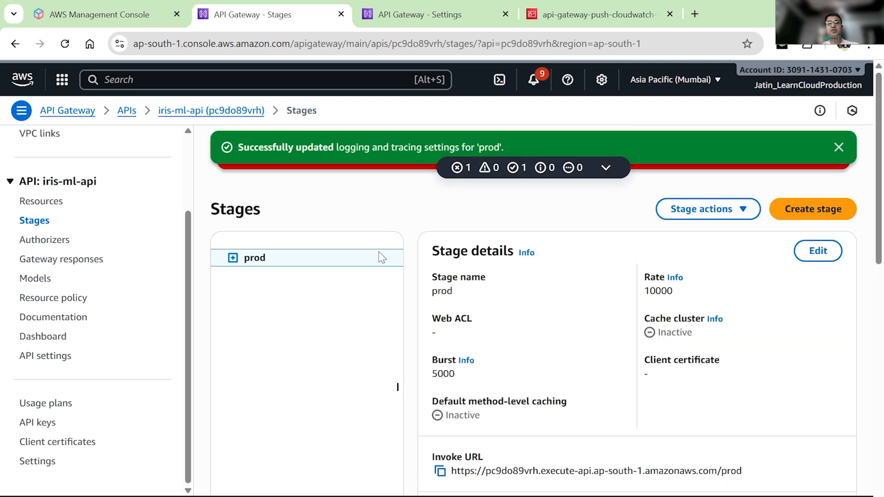